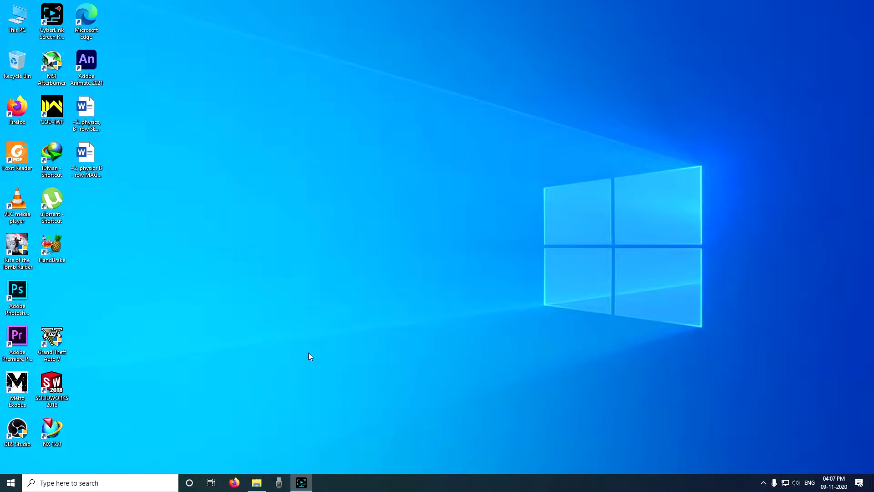
- Move the game folder window aside and refresh the desktop
{"action": "left_click", "coordinate": [256, 482]}
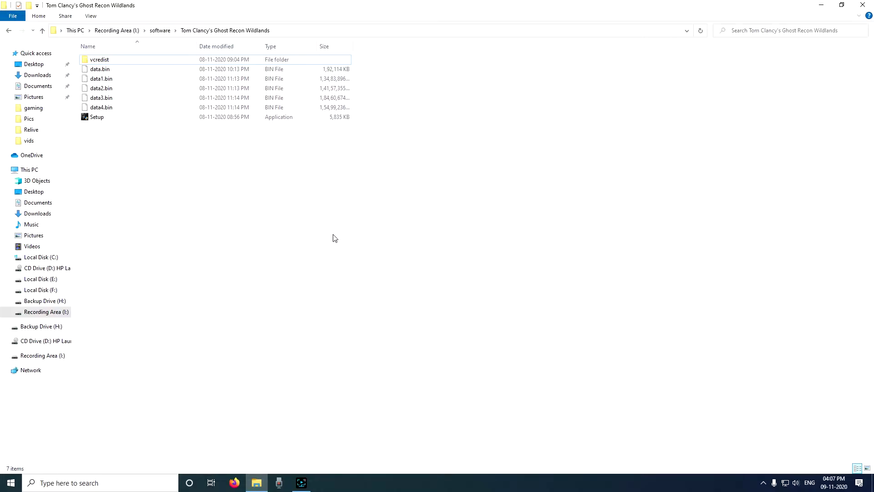
{"action": "left_click", "coordinate": [824, 5]}
{"action": "right_click", "coordinate": [348, 252]}
{"action": "left_click", "coordinate": [395, 292]}
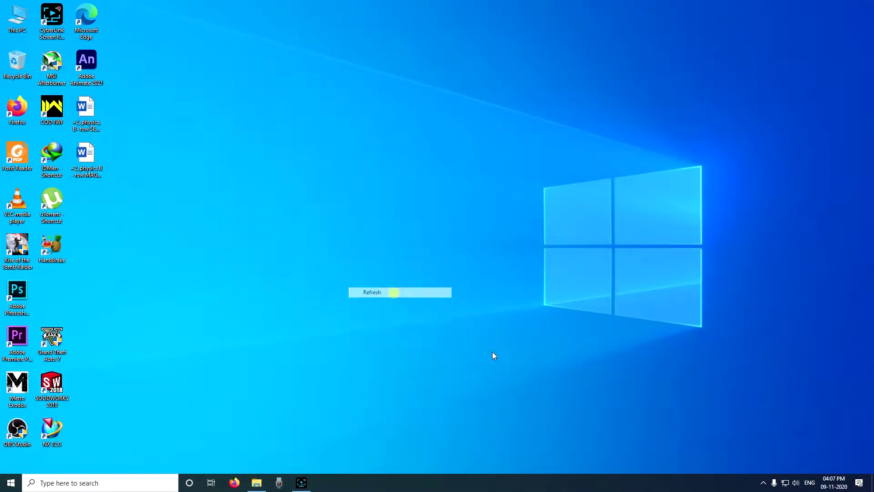
- Disable the Ethernet adapter from Network & Internet settings and close Settings
{"action": "left_click", "coordinate": [786, 484]}
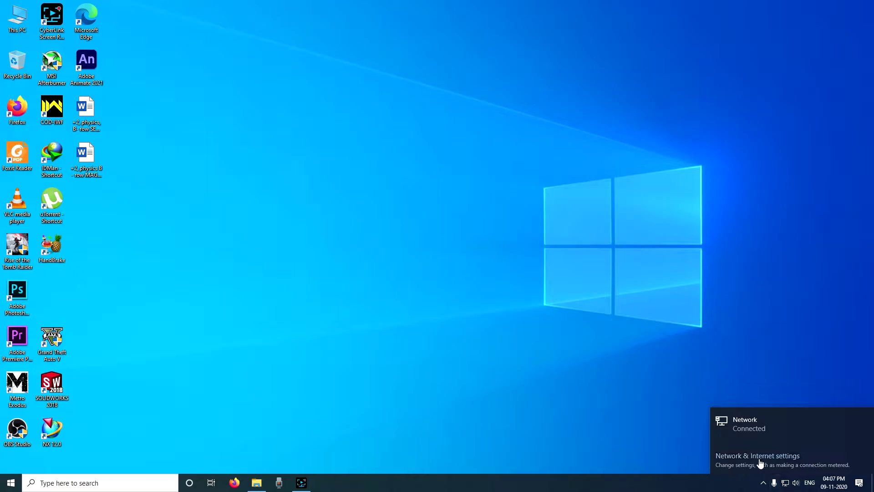
{"action": "left_click", "coordinate": [759, 459]}
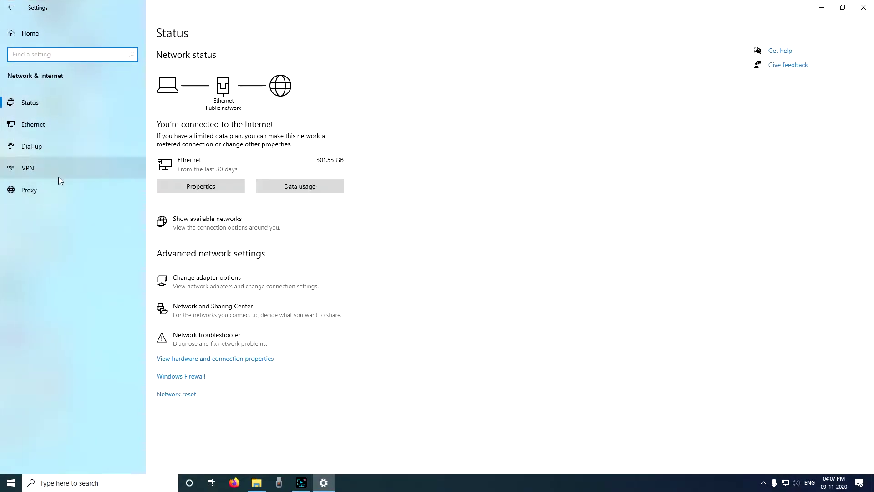
{"action": "left_click", "coordinate": [196, 277]}
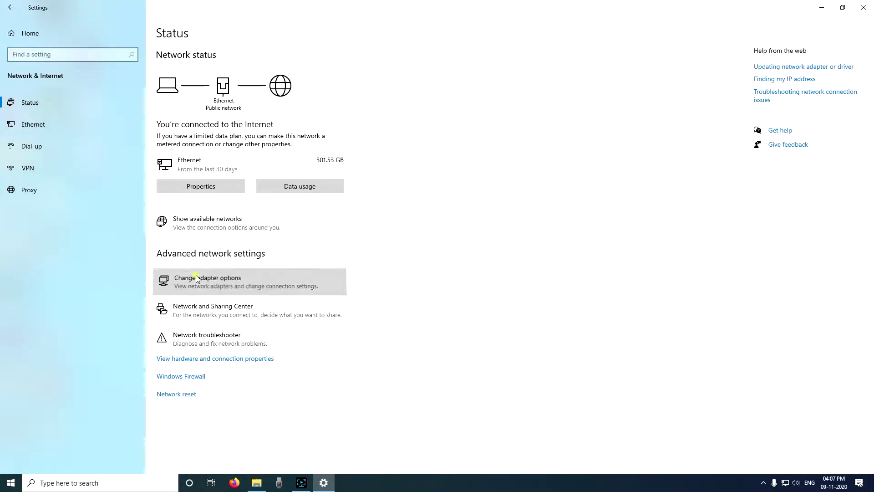
{"action": "right_click", "coordinate": [143, 124]}
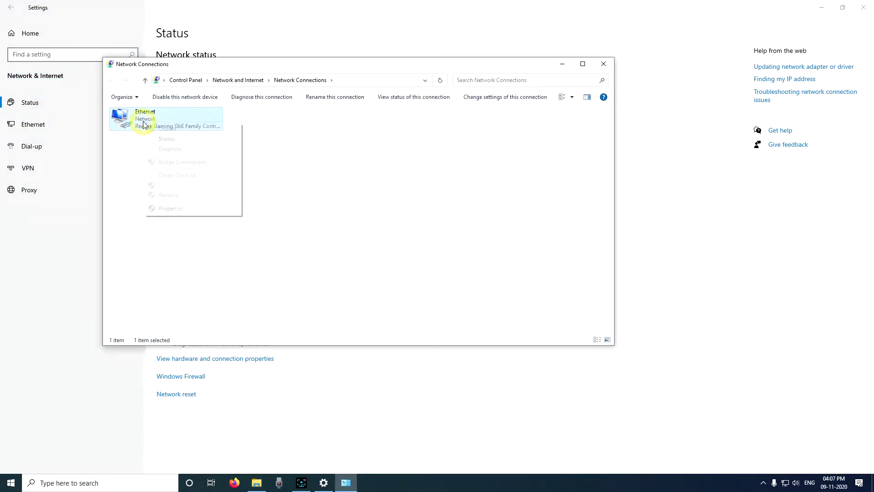
{"action": "left_click", "coordinate": [172, 129]}
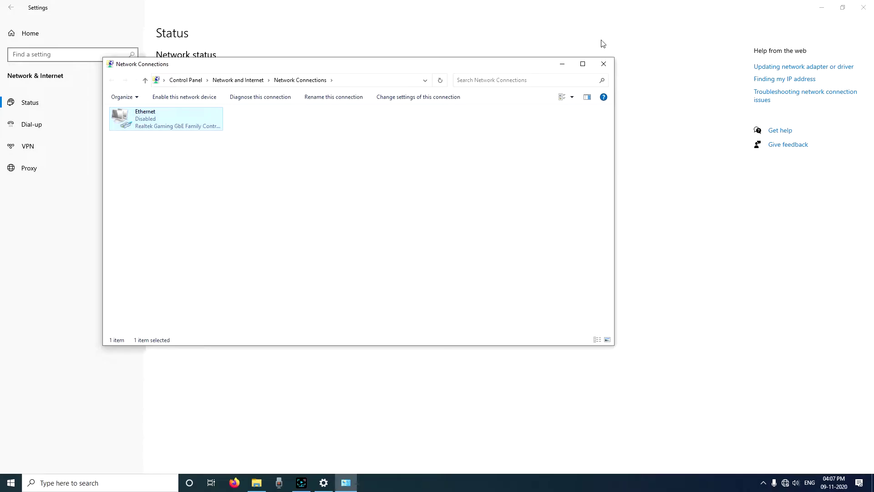
{"action": "left_click", "coordinate": [562, 64]}
{"action": "left_click", "coordinate": [864, 8]}
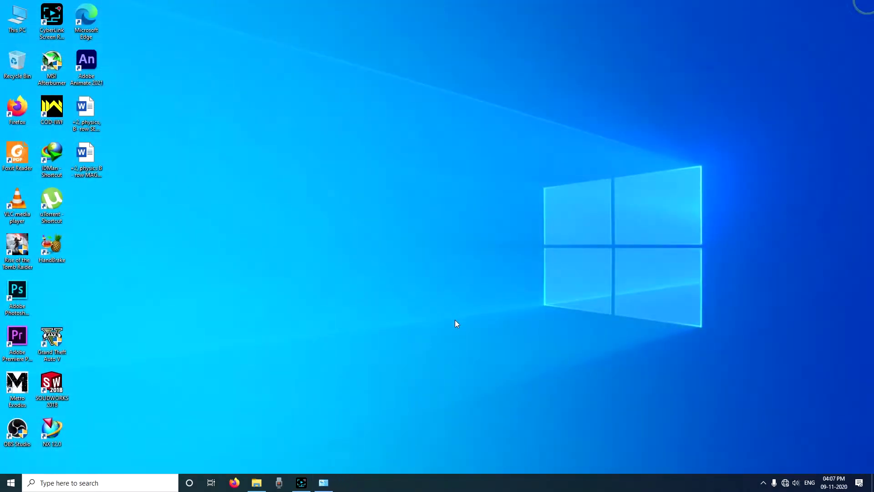
{"action": "left_click", "coordinate": [390, 329]}
- Switch Real-time protection off in Windows Security's Virus & threat protection settings
{"action": "mouse_move", "coordinate": [788, 486]}
{"action": "left_click", "coordinate": [89, 483]}
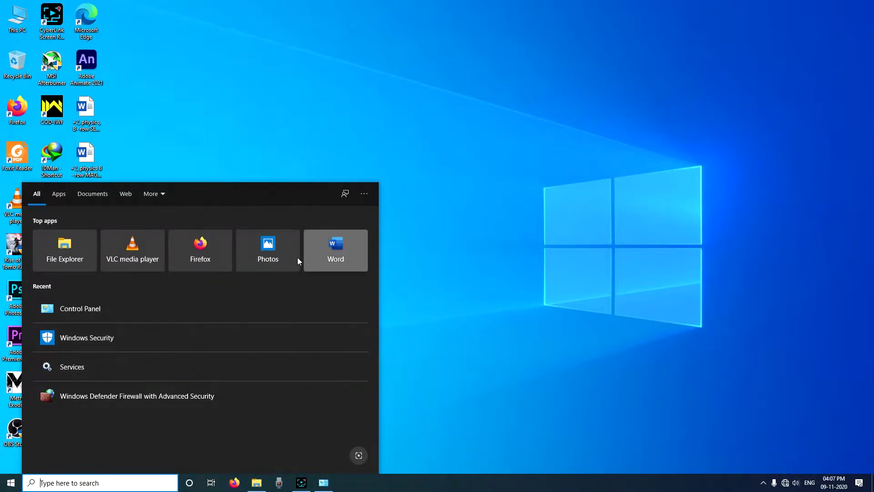
{"action": "left_click", "coordinate": [88, 341]}
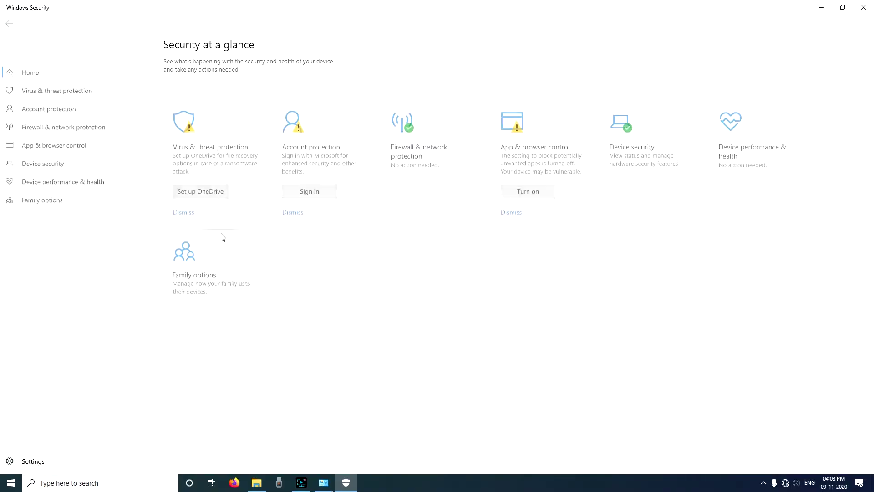
{"action": "left_click", "coordinate": [205, 144]}
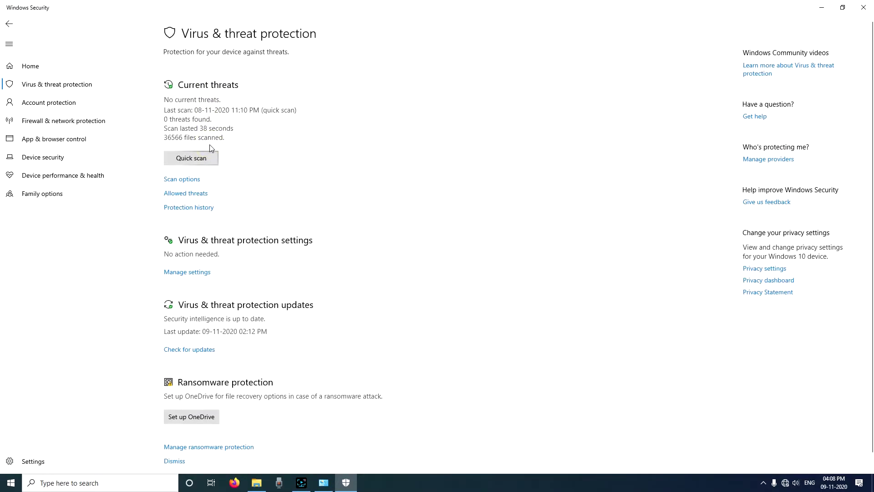
{"action": "left_click", "coordinate": [187, 273]}
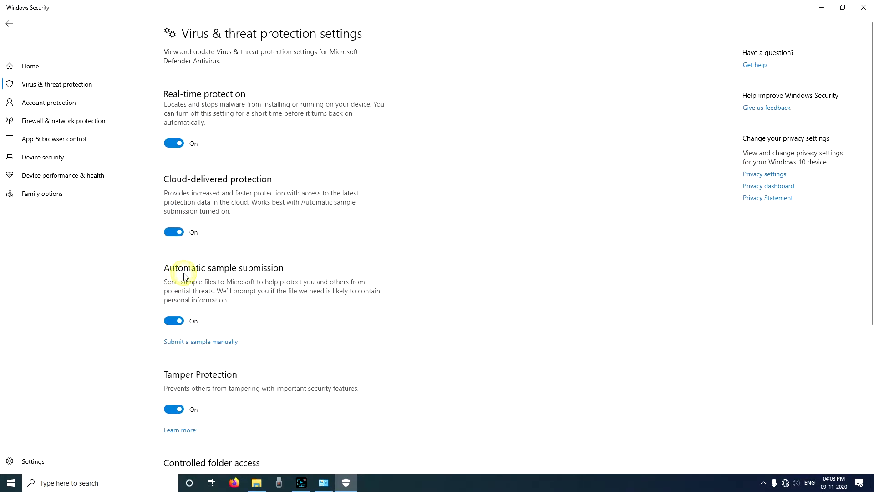
{"action": "left_click", "coordinate": [175, 145]}
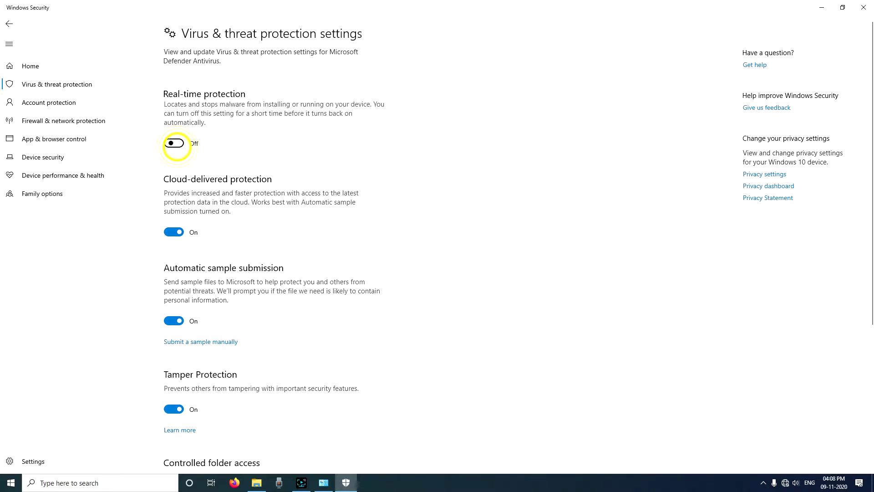
- Refresh the desktop and reopen the game folder, looking into vcredist and back
{"action": "left_click", "coordinate": [822, 8]}
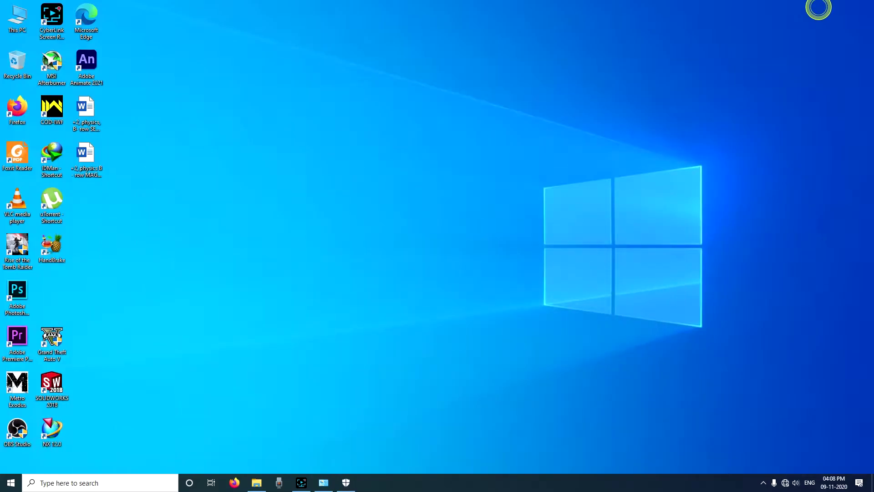
{"action": "right_click", "coordinate": [414, 239]}
{"action": "left_click", "coordinate": [449, 279]}
{"action": "left_click", "coordinate": [780, 295]}
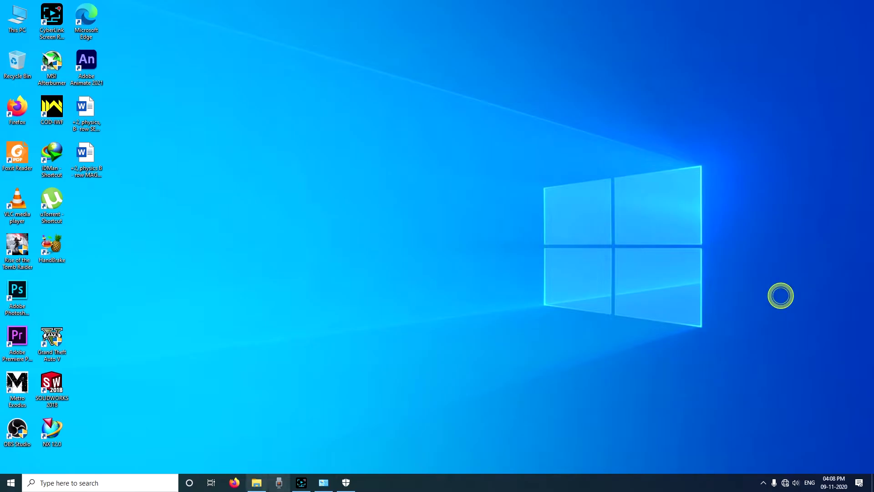
{"action": "left_click", "coordinate": [256, 483]}
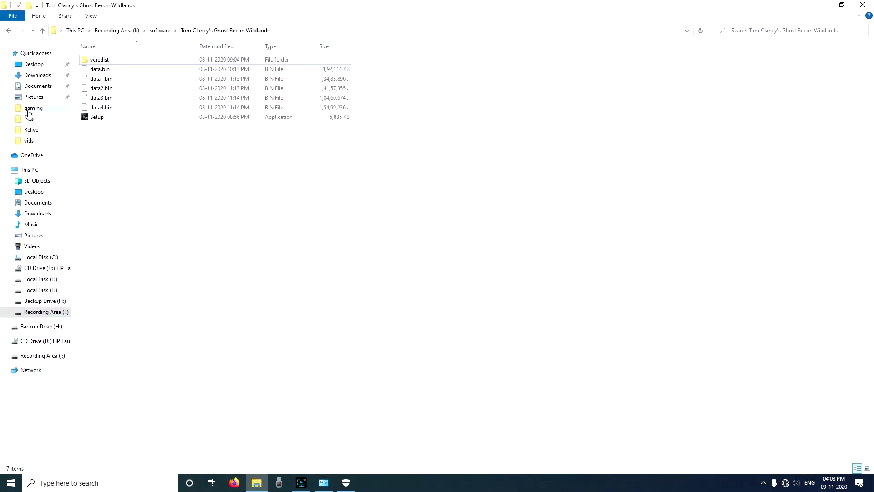
{"action": "double_click", "coordinate": [100, 60]}
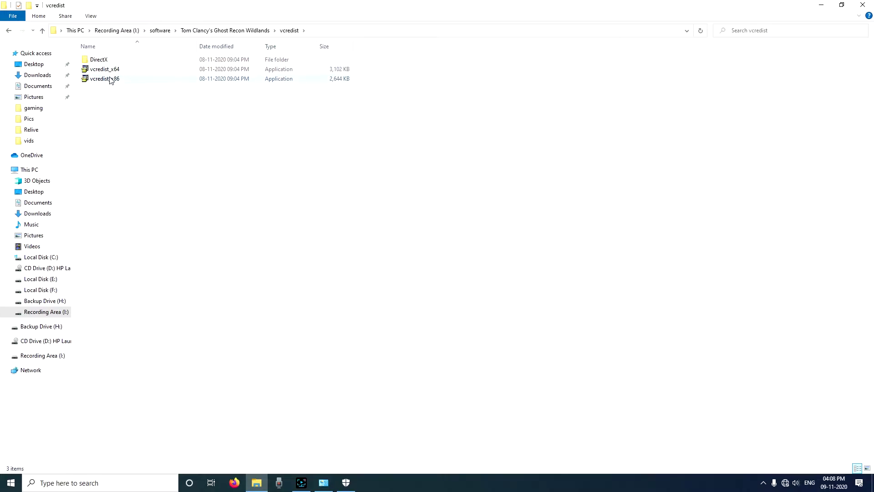
{"action": "left_click", "coordinate": [8, 31]}
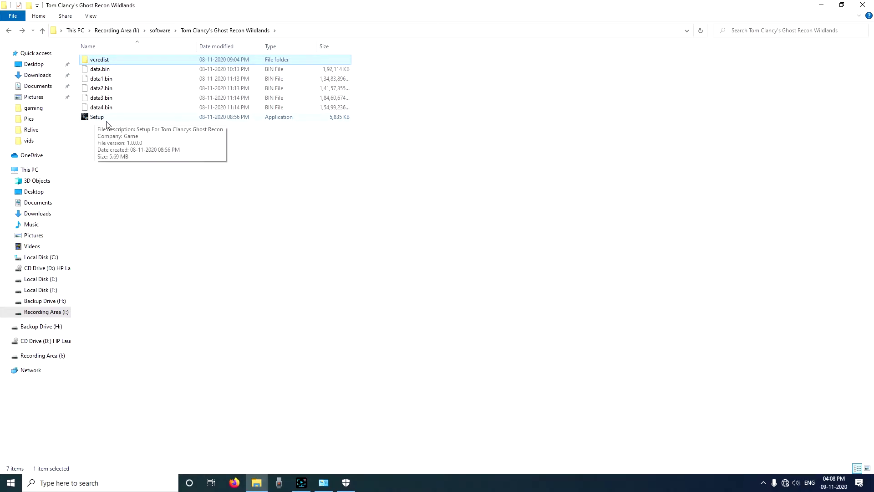
- Run Setup as administrator, letting it past SmartScreen and the permission prompt
{"action": "left_click", "coordinate": [98, 117]}
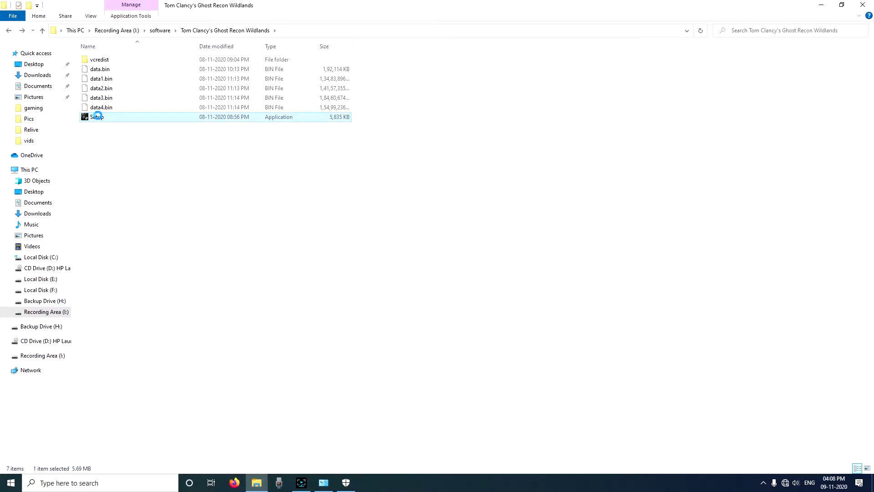
{"action": "right_click", "coordinate": [98, 117]}
{"action": "left_click", "coordinate": [134, 133]}
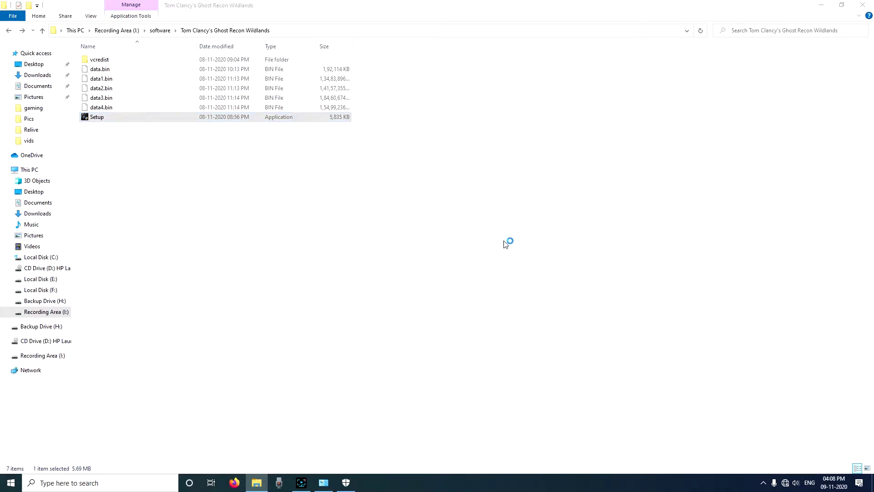
{"action": "left_click", "coordinate": [479, 323]}
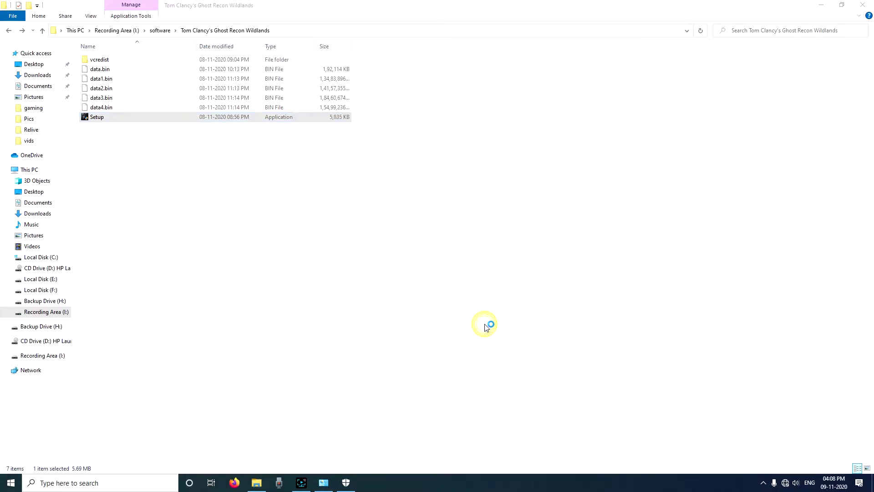
{"action": "left_click", "coordinate": [371, 483]}
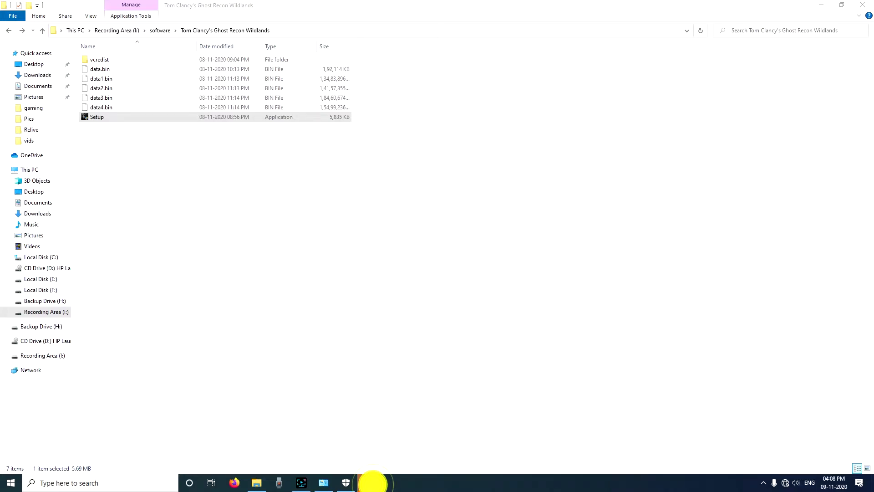
- Confirm English as the setup language and advance the wizard to Component Selection
{"action": "left_click", "coordinate": [821, 5]}
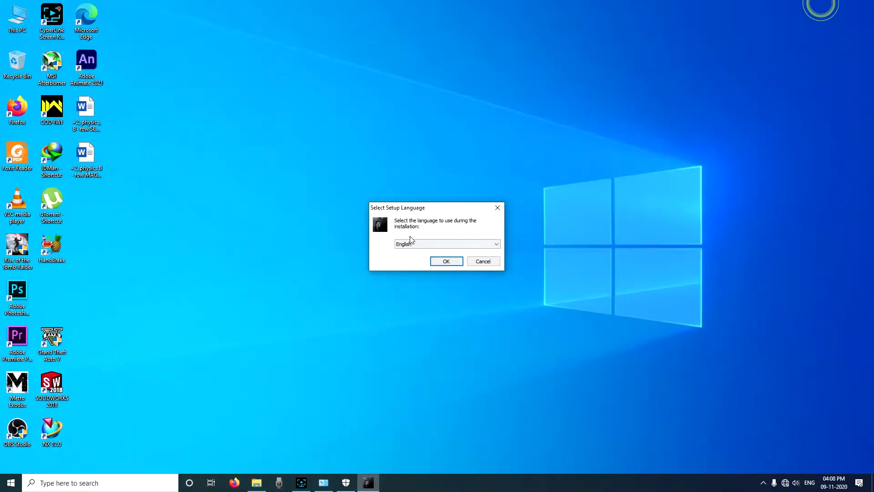
{"action": "left_click", "coordinate": [455, 245]}
{"action": "left_click", "coordinate": [455, 251]}
{"action": "left_click", "coordinate": [446, 262]}
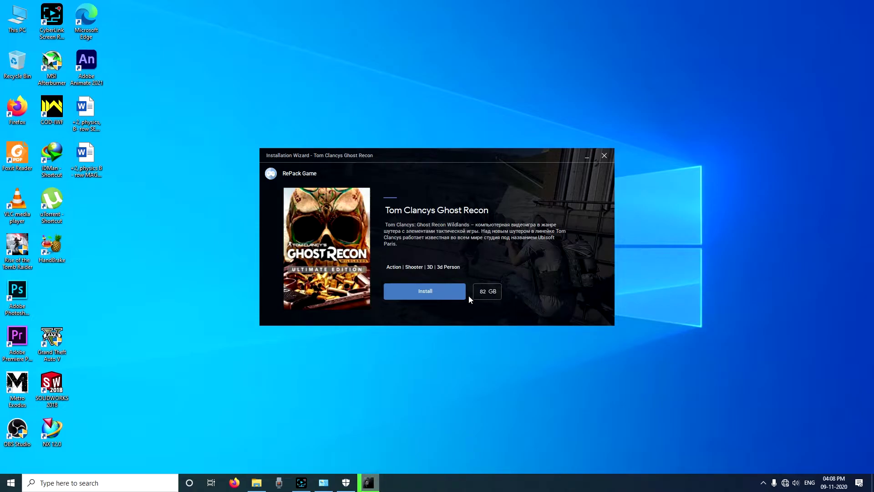
{"action": "left_click", "coordinate": [423, 298]}
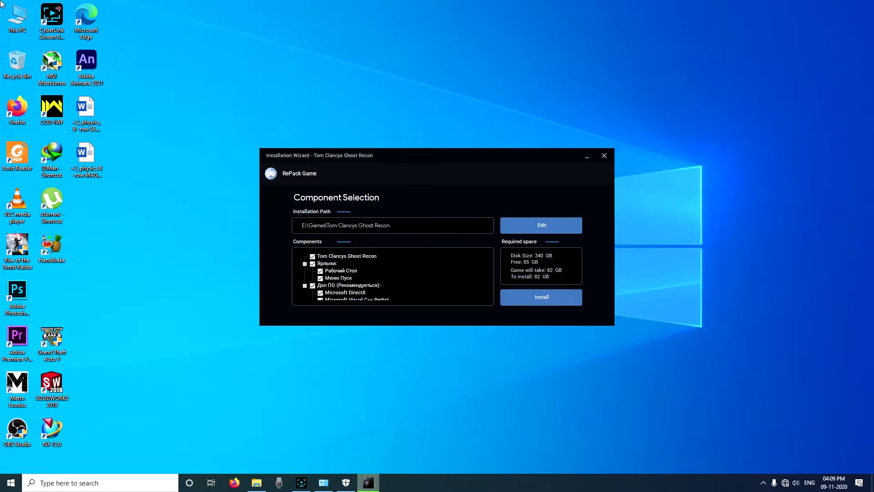
- Check free drive space, then install to E:\Games\Tom Clancys Ghost Recon with a desktop shortcut
{"action": "key", "text": "super+e"}
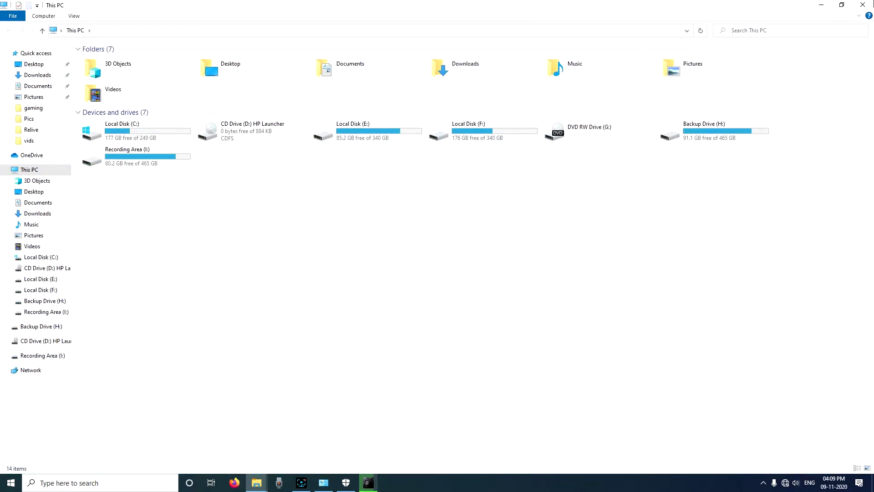
{"action": "left_click", "coordinate": [821, 5]}
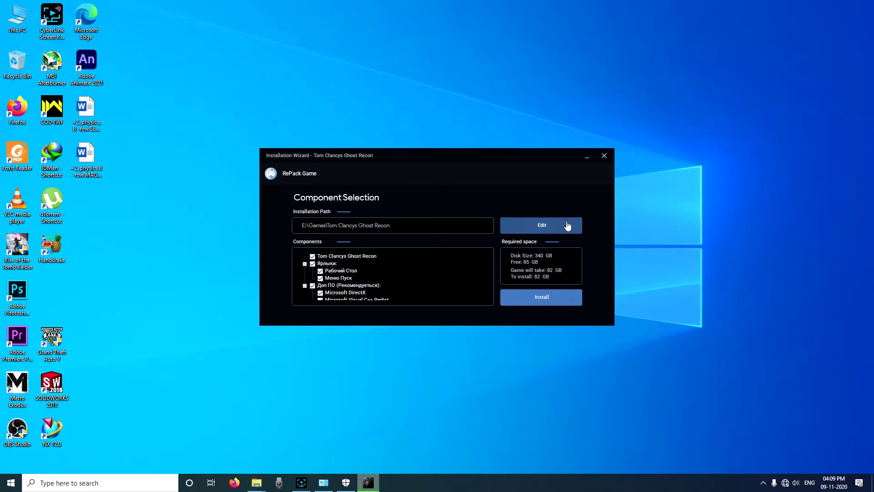
{"action": "left_click", "coordinate": [558, 302]}
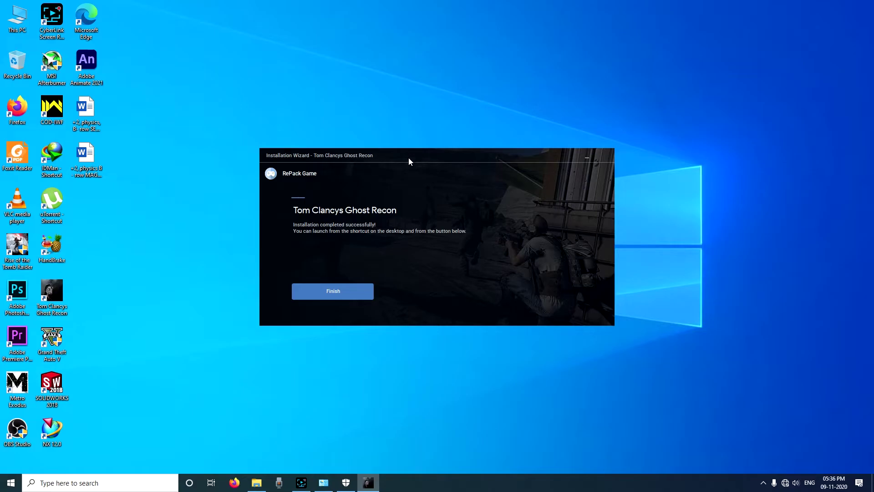
- Finish the installer and confirm in This PC that Local Disk (E:) has 3.37 GB free
{"action": "left_click_drag", "start_coordinate": [459, 149], "coordinate": [466, 126]}
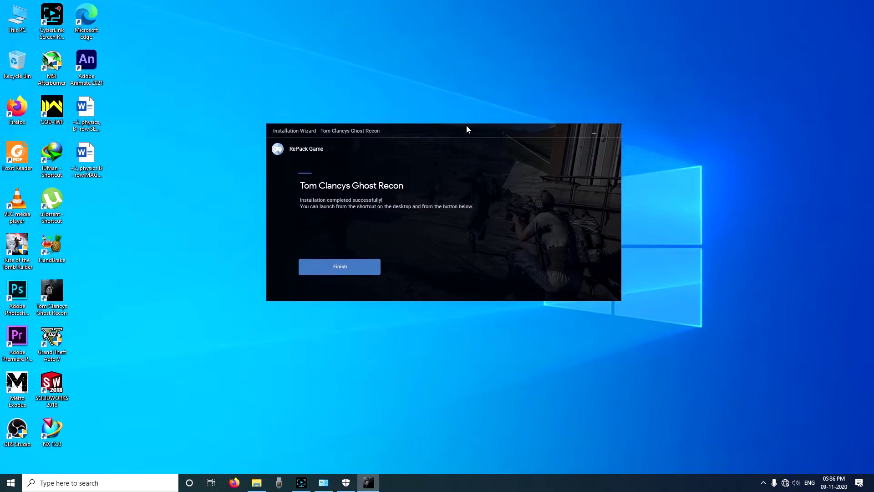
{"action": "left_click", "coordinate": [346, 267]}
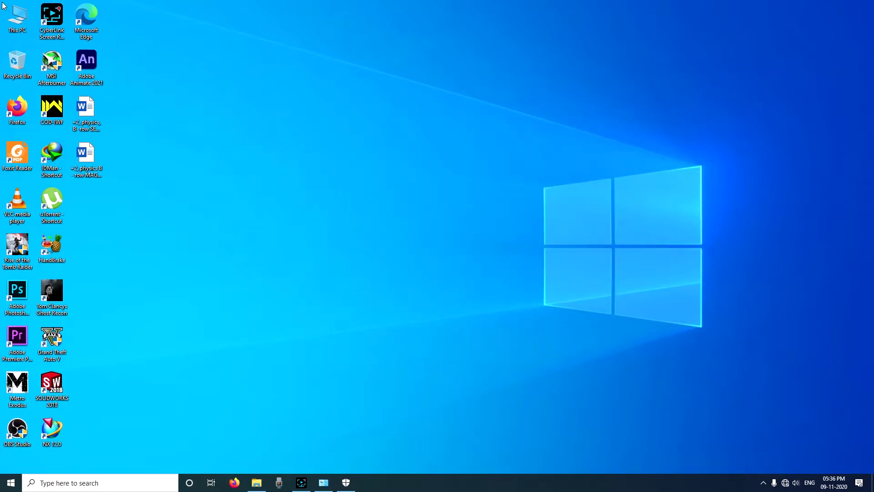
{"action": "double_click", "coordinate": [17, 16]}
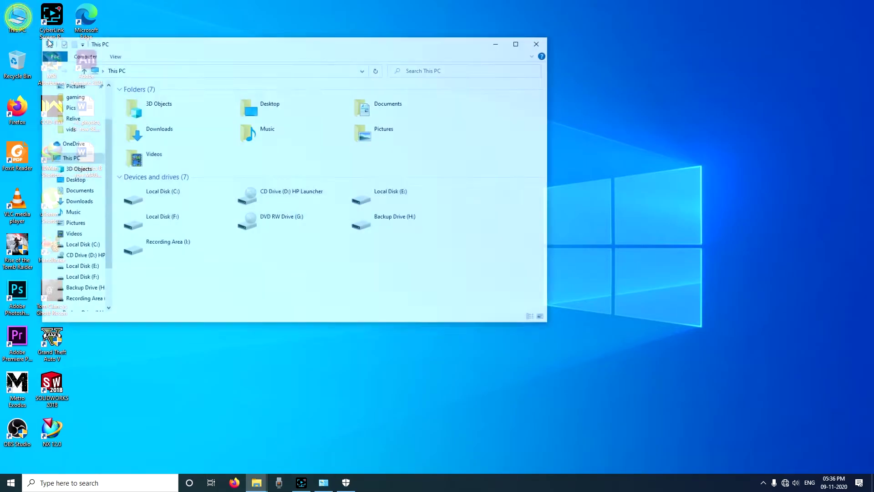
{"action": "left_click", "coordinate": [519, 43]}
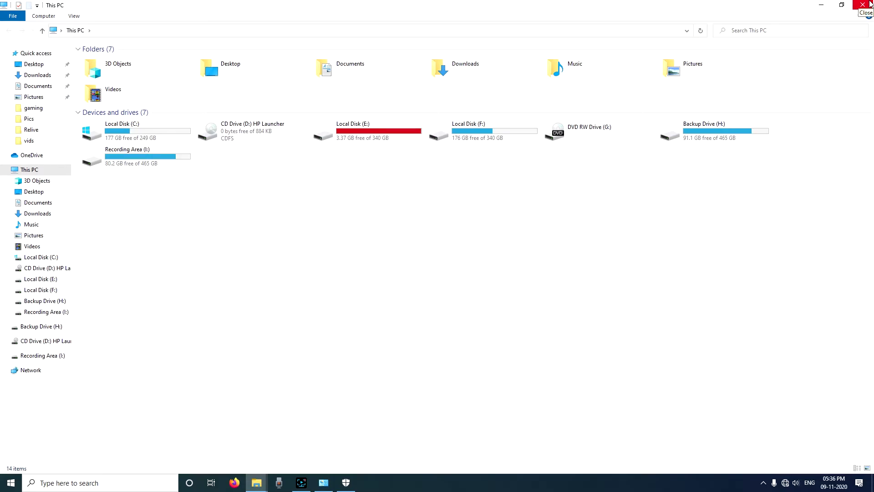
{"action": "left_click", "coordinate": [869, 4]}
- Refresh the desktop and launch Tom Clancys Ghost Recon from its new shortcut
{"action": "right_click", "coordinate": [332, 148]}
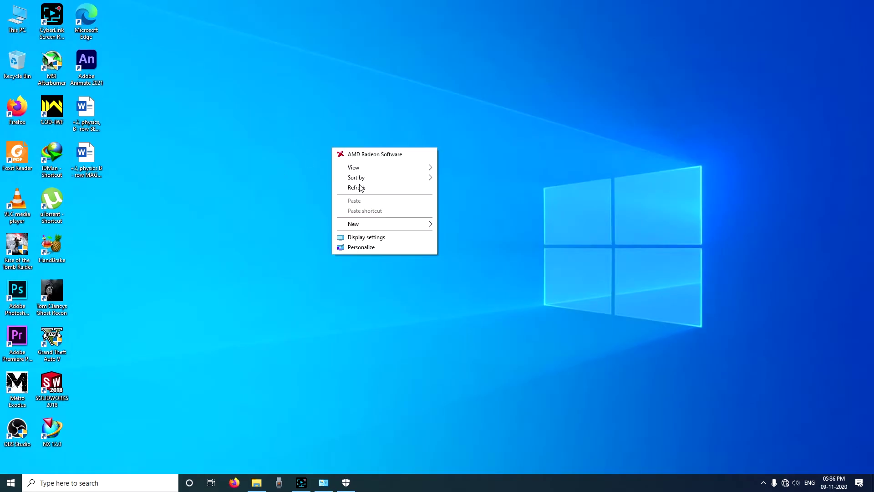
{"action": "left_click", "coordinate": [359, 187]}
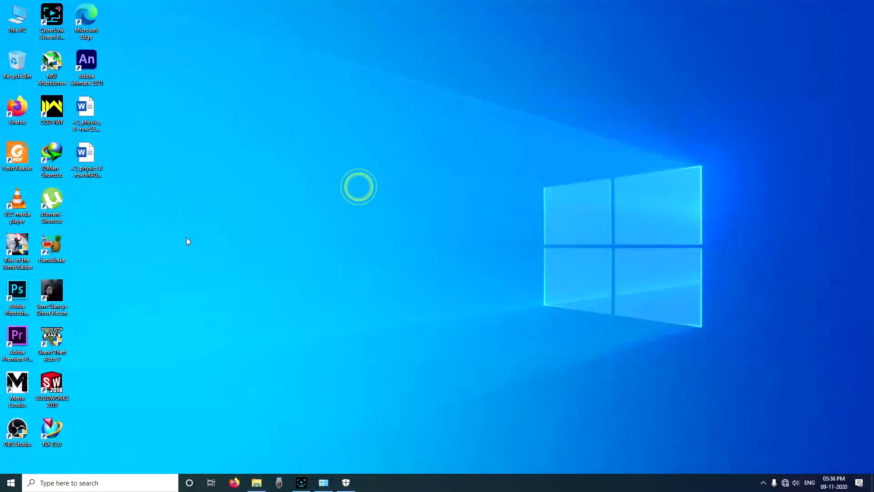
{"action": "double_click", "coordinate": [54, 291]}
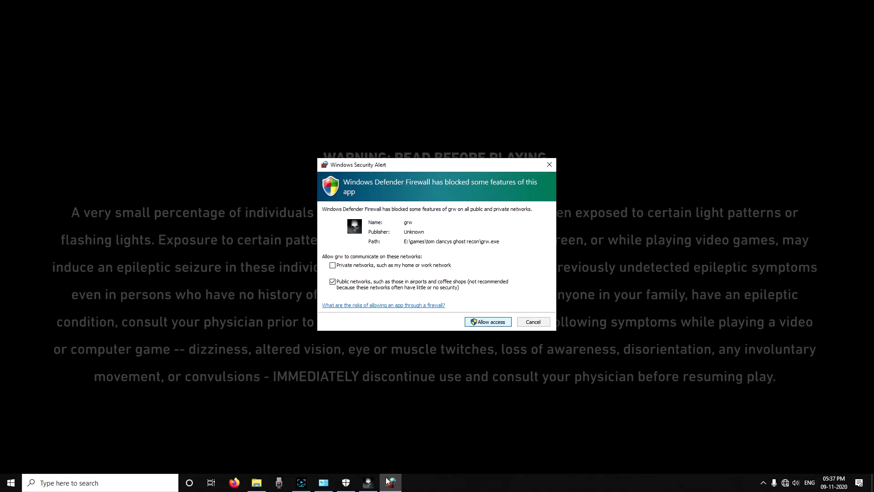
- Allow grw access through Windows Defender Firewall
{"action": "left_click", "coordinate": [486, 322]}
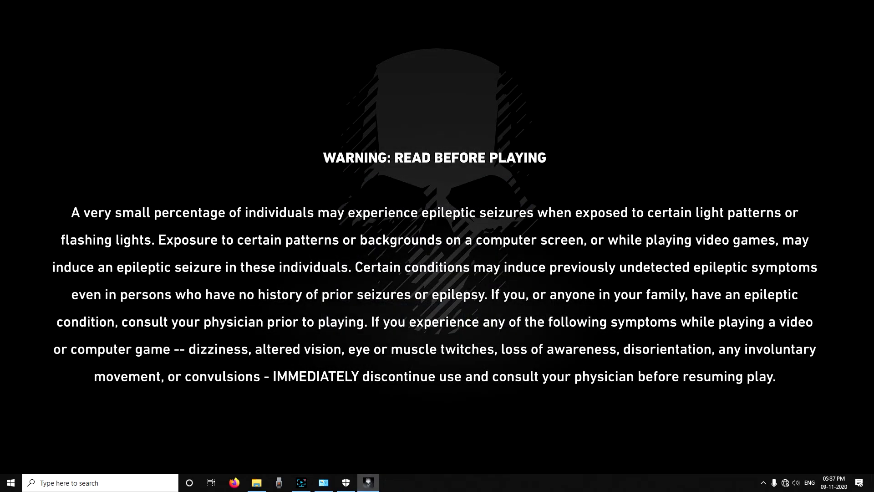